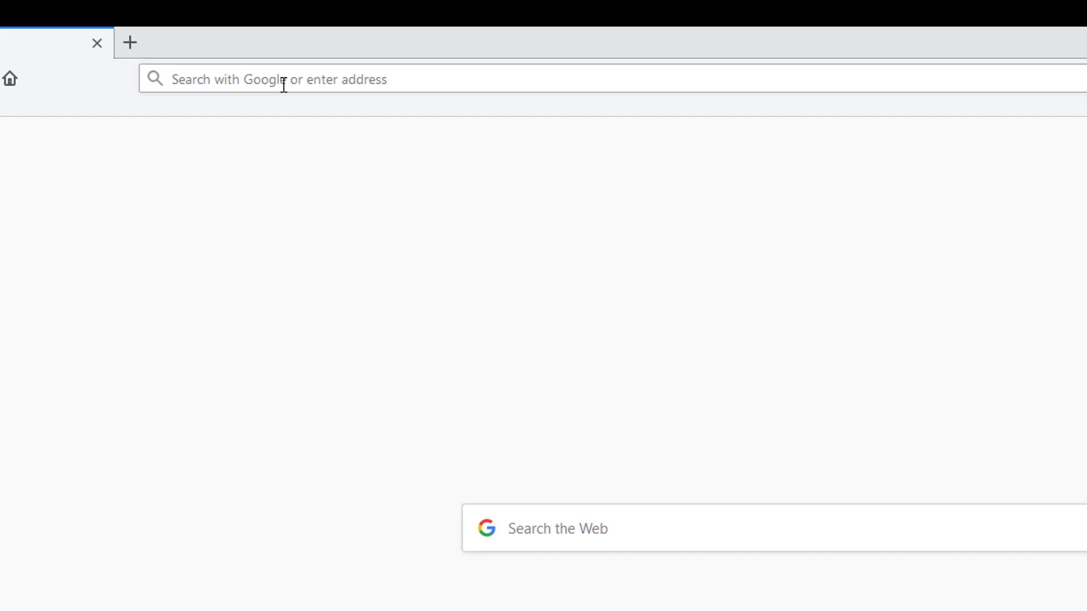
# - Start entering manage.autodesk.com in the Firefox address bar
pyautogui.click(284, 86)
pyautogui.write('manag')
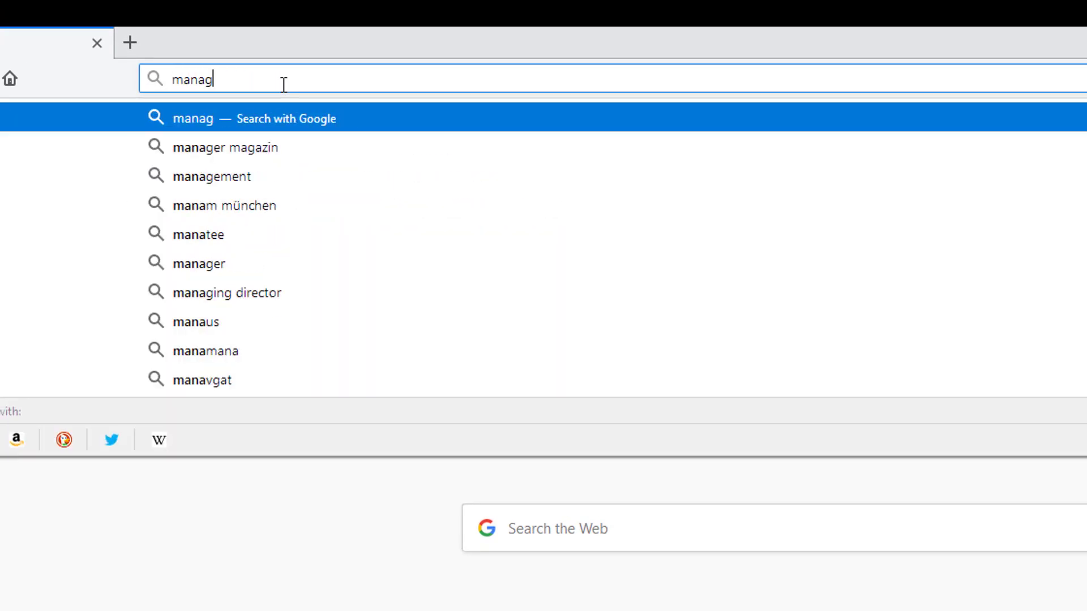
pyautogui.write('e.autod')
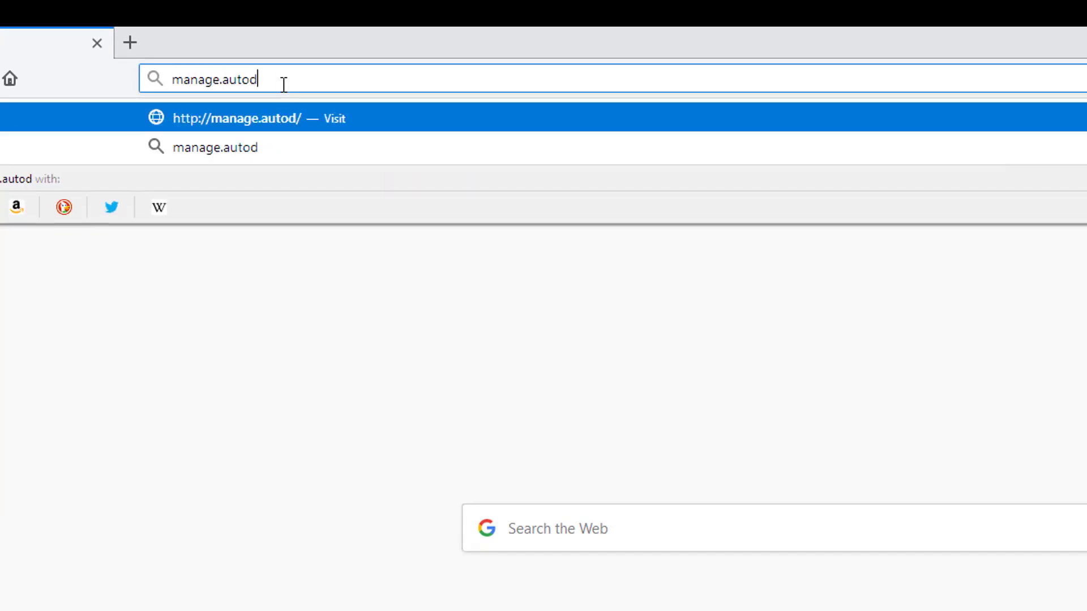
pyautogui.write('esk.com')
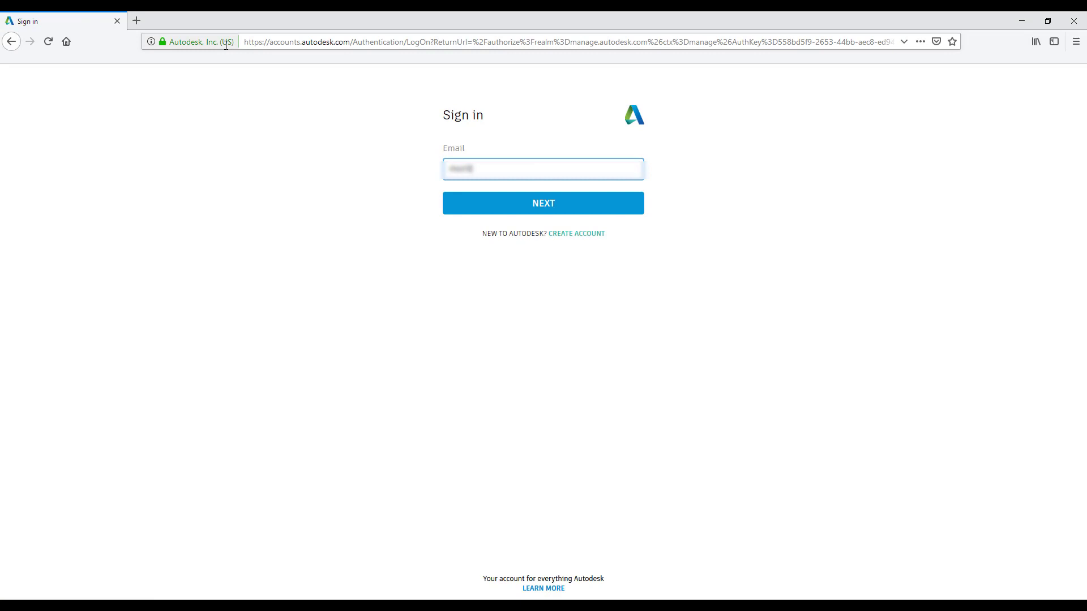
pyautogui.write('m')
# - Submit the account email, then the password, to reach the Autodesk Account home page
pyautogui.press('Return')
pyautogui.click(466, 201)
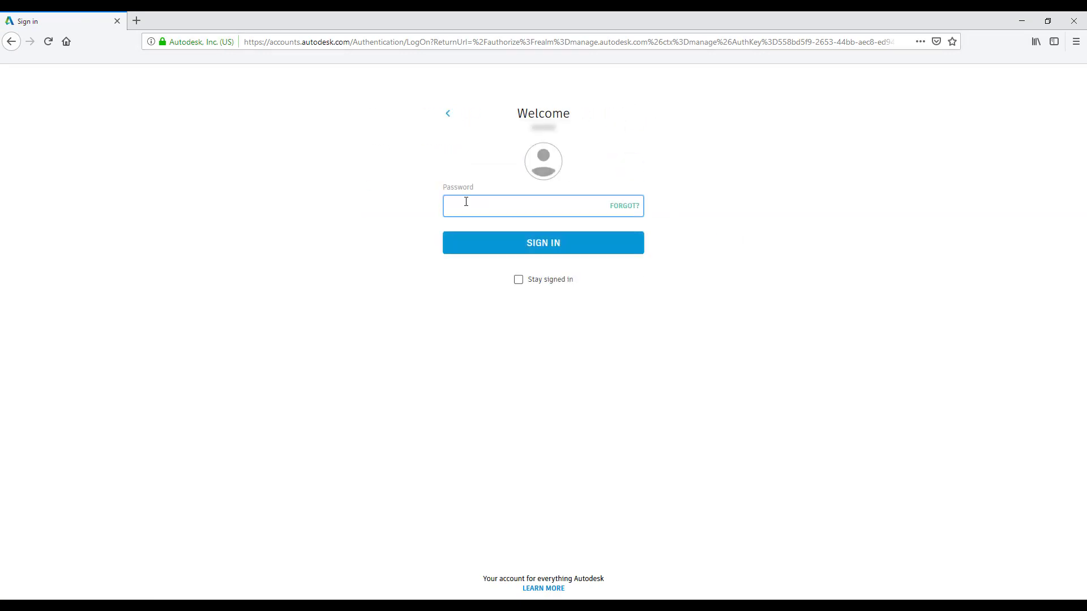
pyautogui.write('passwor')
pyautogui.press('Return')
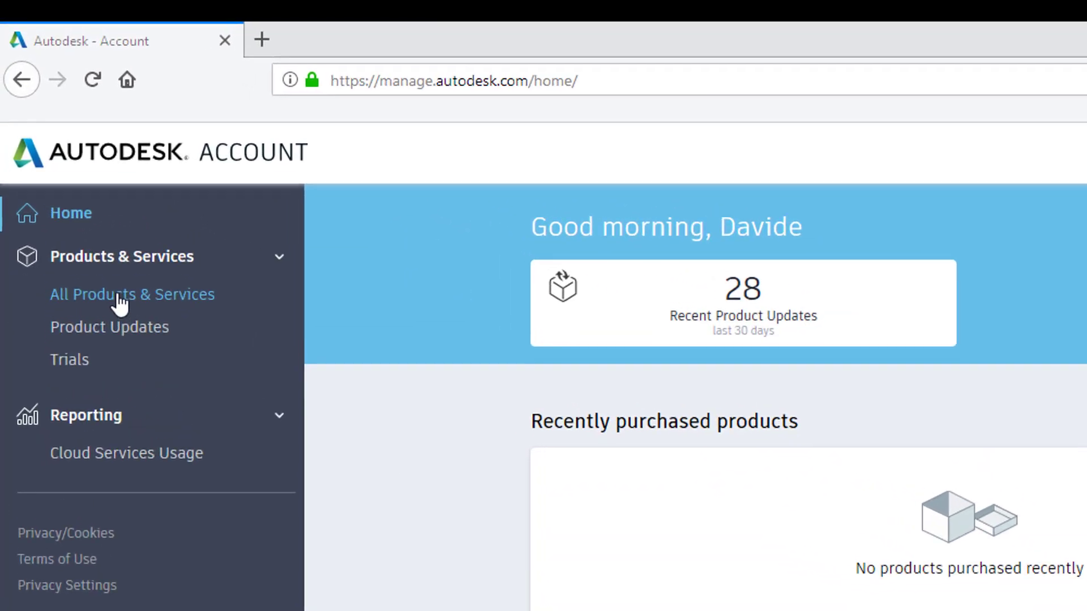
# - Show the full All Products & Services list to reach the AutoCAD download options
pyautogui.click(62, 154)
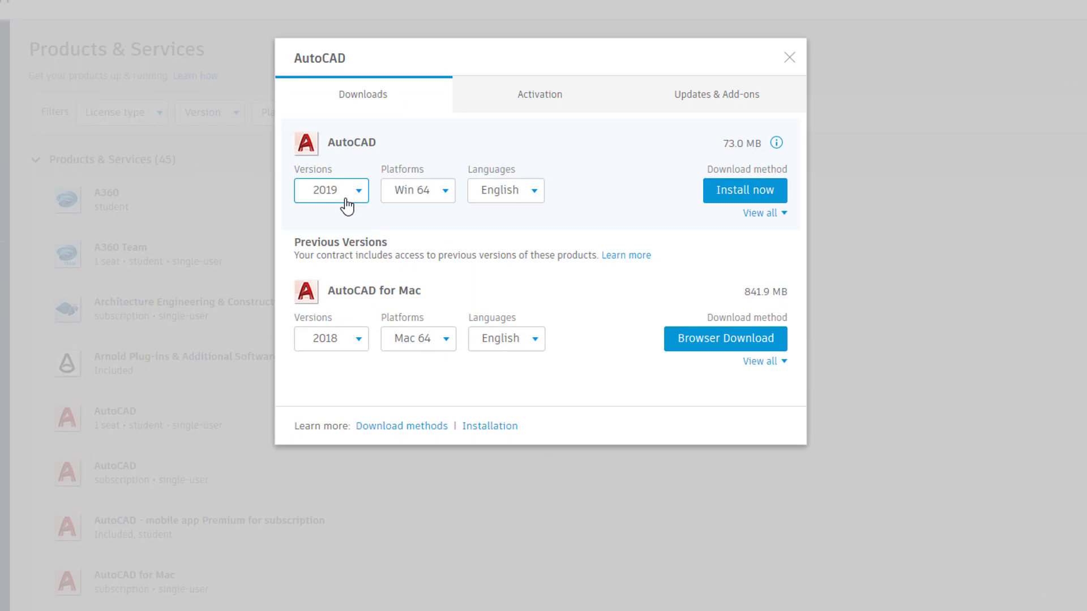
# - Confirm AutoCAD 2019, Win 64, English and list all download methods
pyautogui.click(373, 211)
pyautogui.click(418, 201)
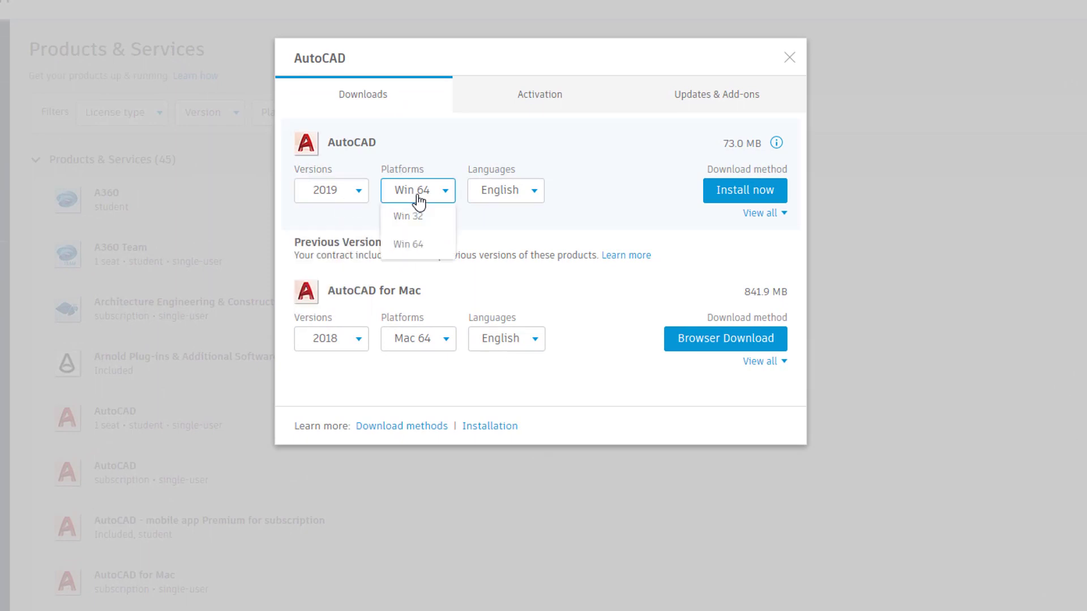
pyautogui.click(511, 201)
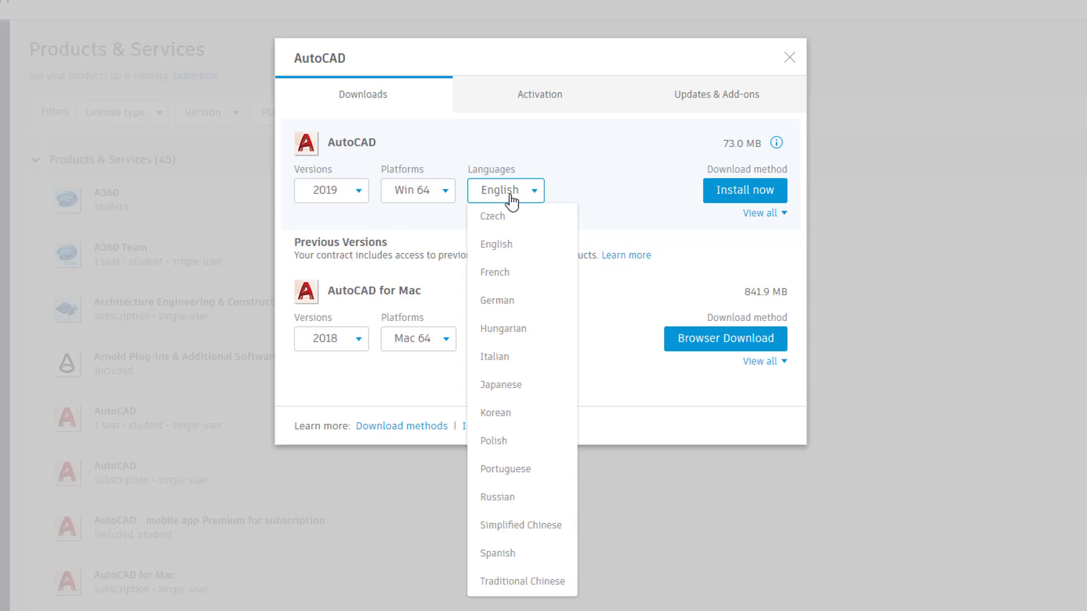
pyautogui.click(510, 201)
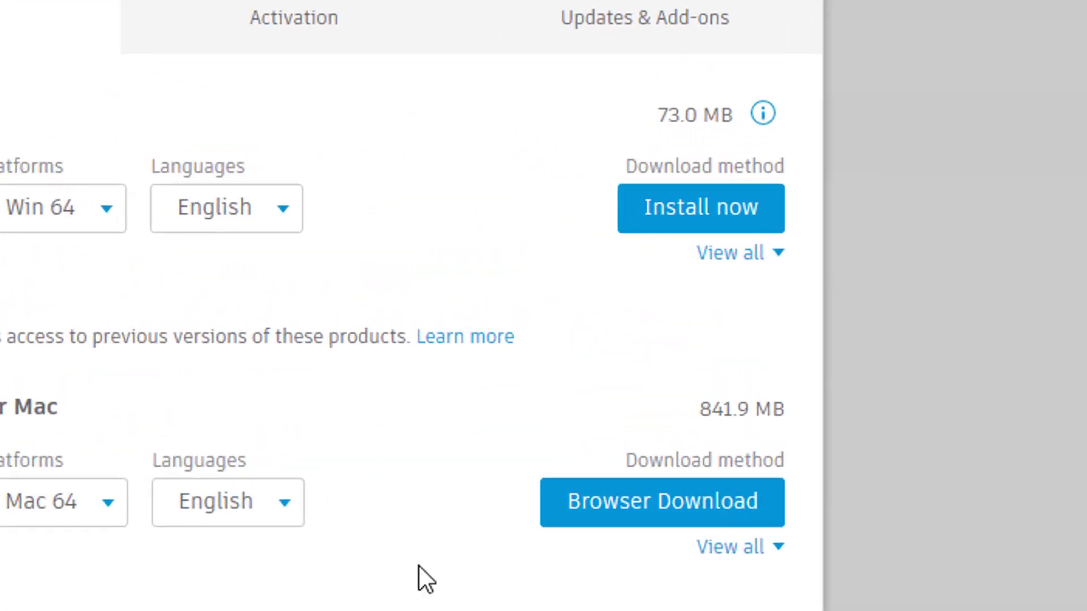
pyautogui.click(750, 259)
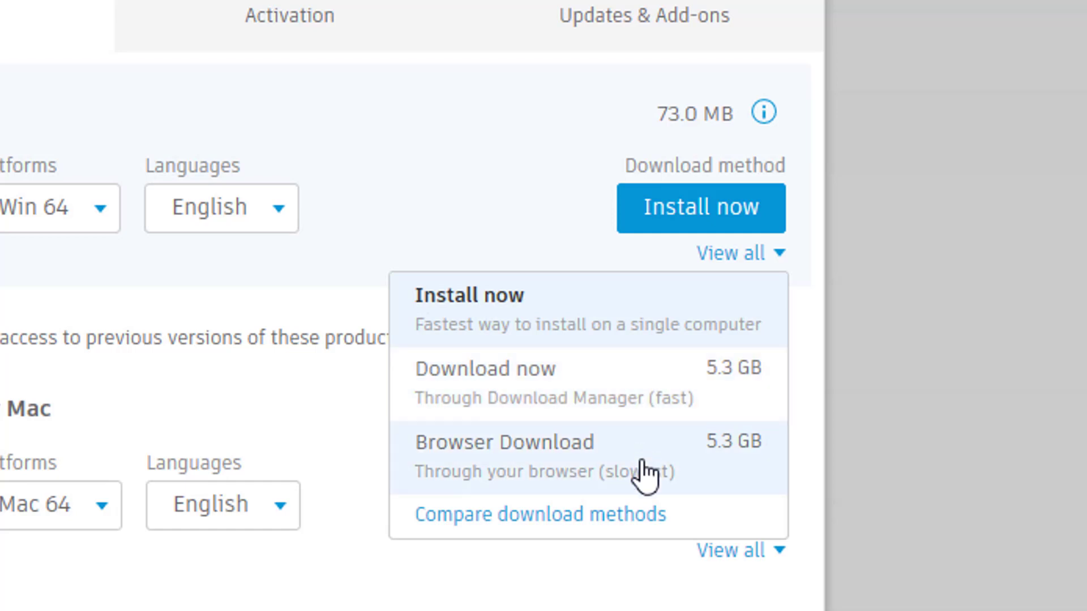
# - Start the AutoCAD 2019 download via Download now and save the Download Manager installer
pyautogui.click(661, 406)
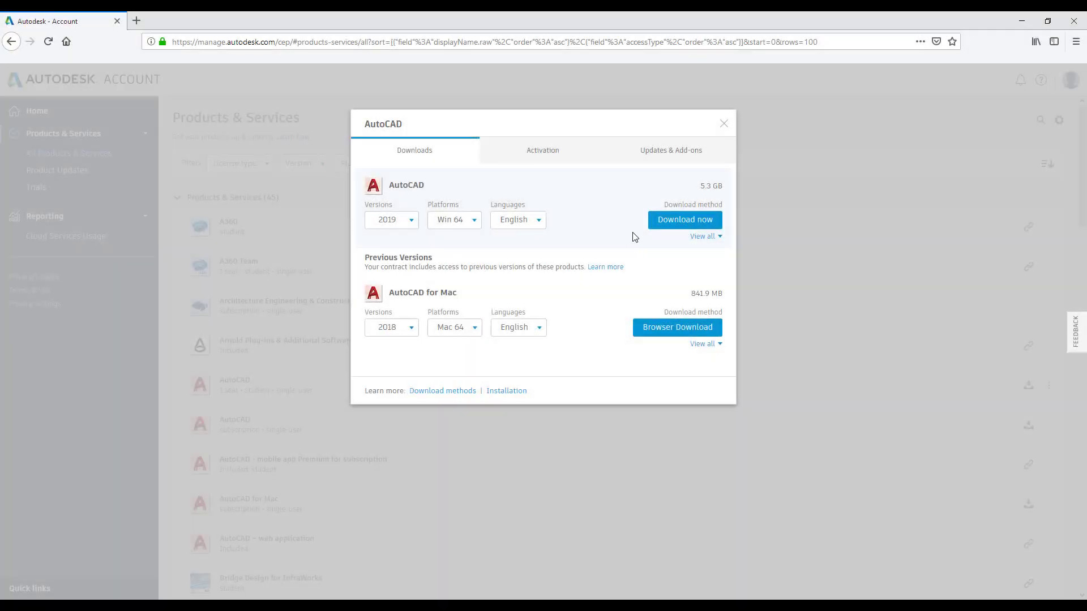
pyautogui.click(687, 221)
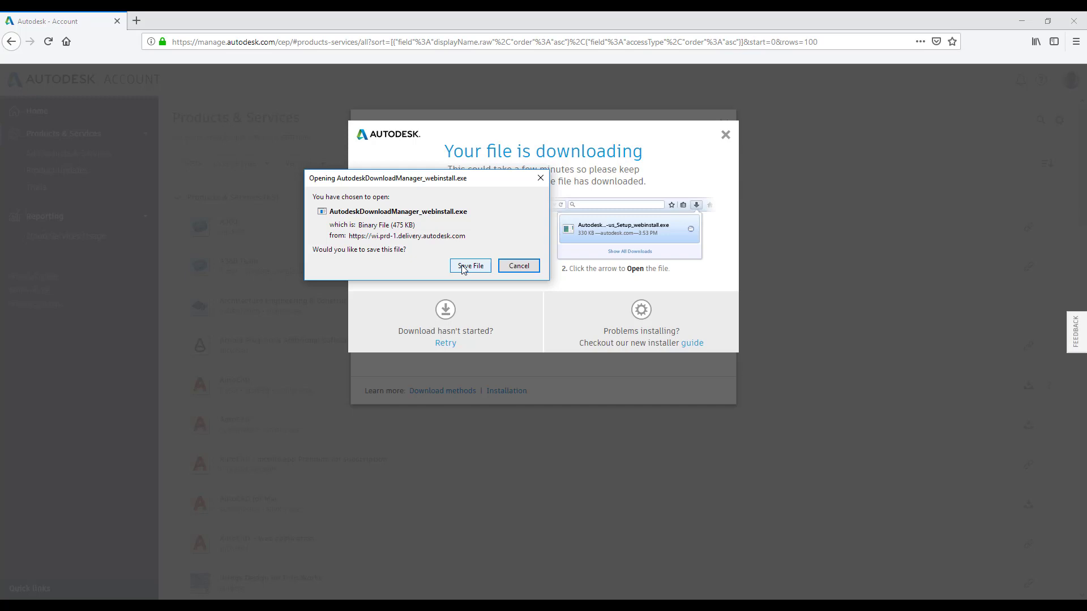
pyautogui.click(463, 267)
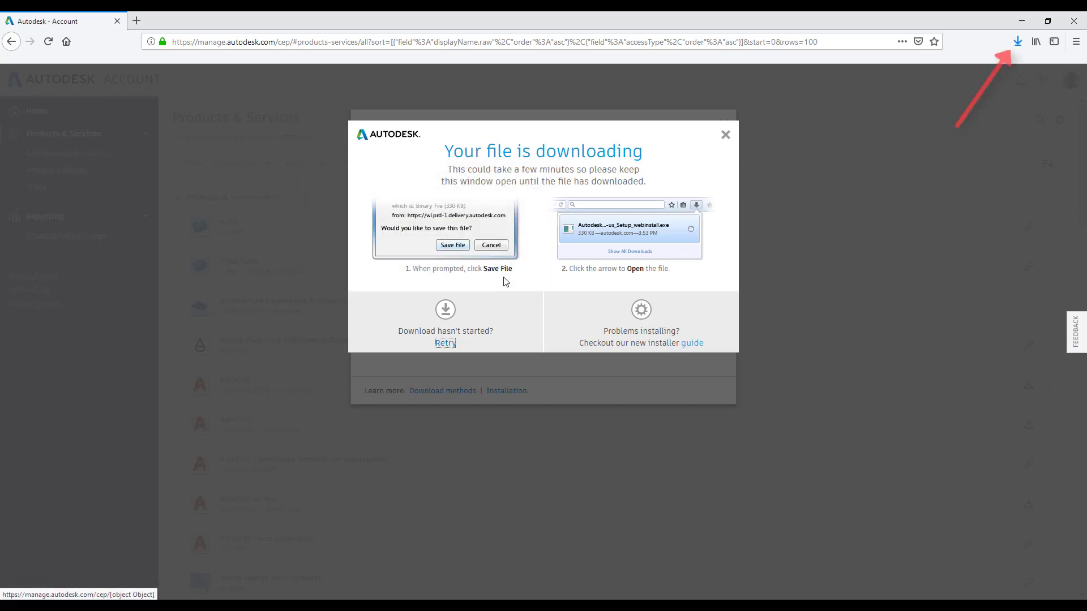
# - Run the saved installer from Downloads, agree to the licence and install Download Manager
pyautogui.click(1017, 45)
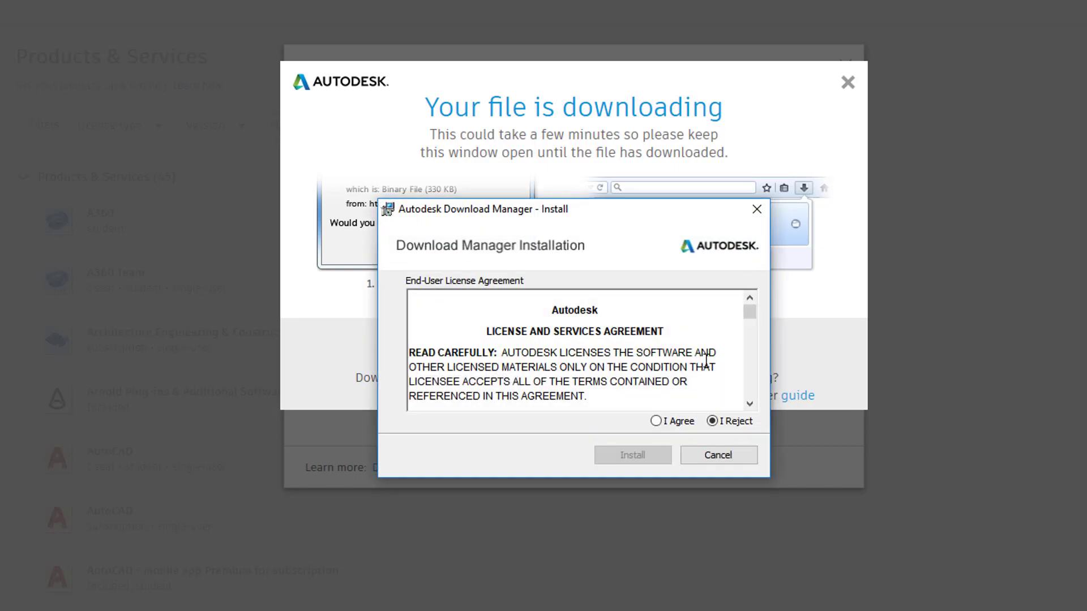
pyautogui.click(680, 424)
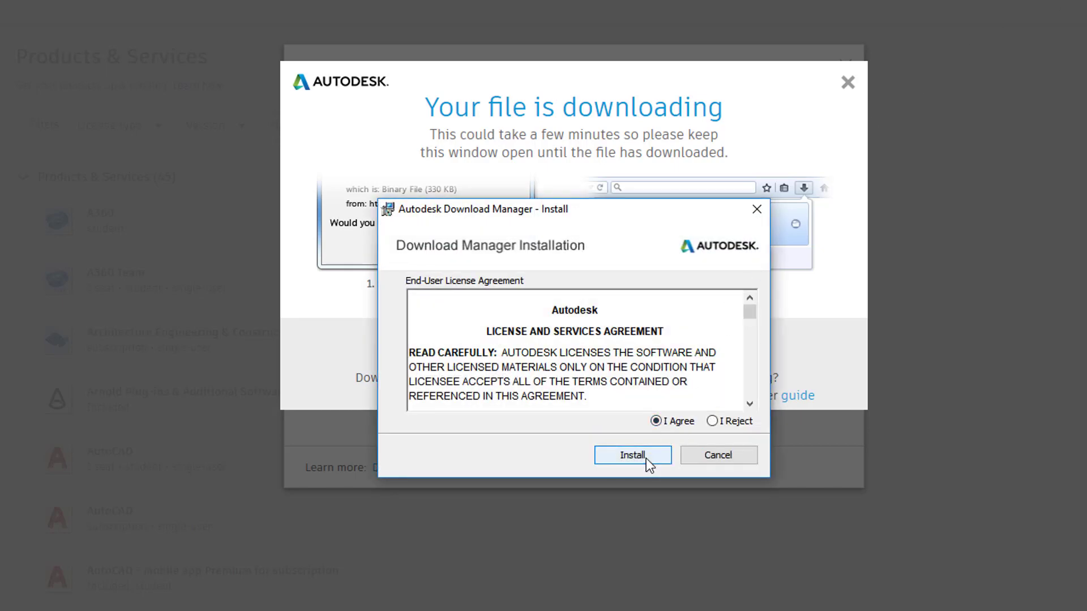
pyautogui.click(646, 458)
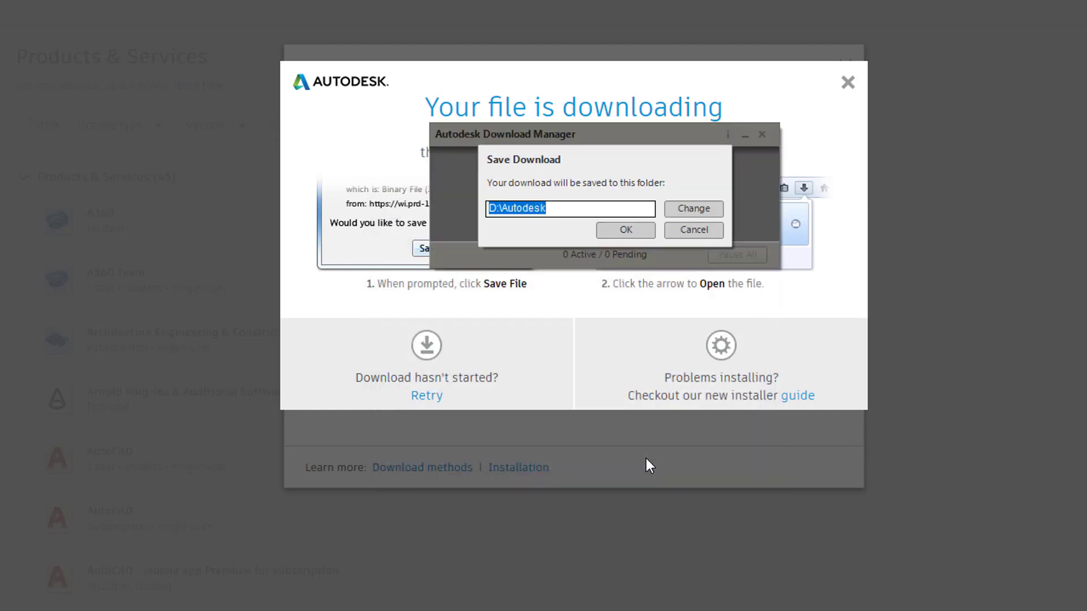
# - Keep D:\Autodesk as the folder, download AutoCAD (5.33 GB), then launch its installer
pyautogui.click(589, 207)
pyautogui.moveTo(588, 208); pyautogui.dragTo(456, 207)
pyautogui.click(618, 231)
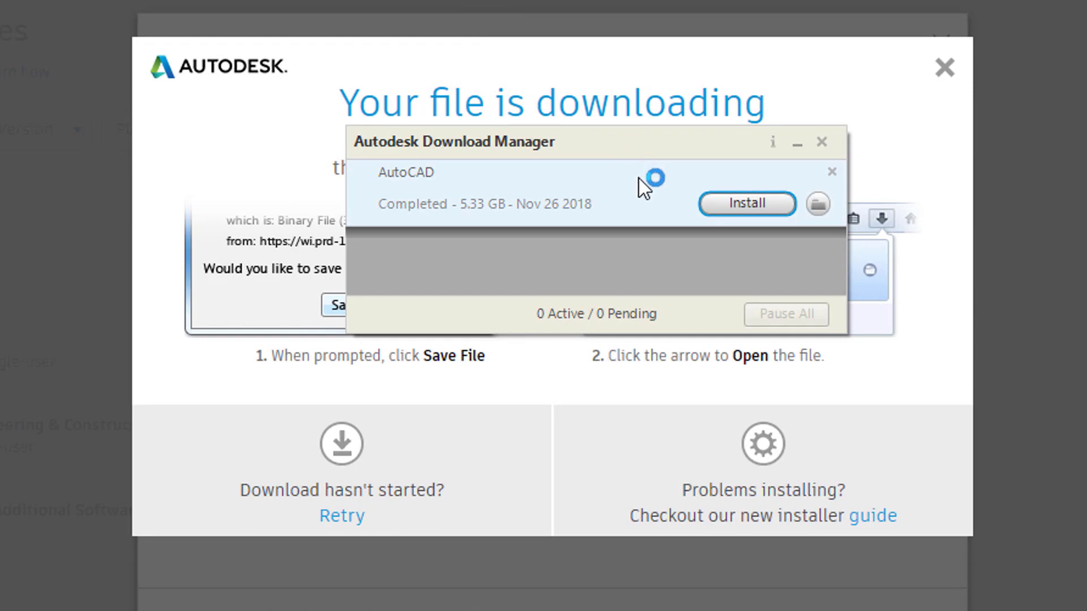
pyautogui.click(743, 204)
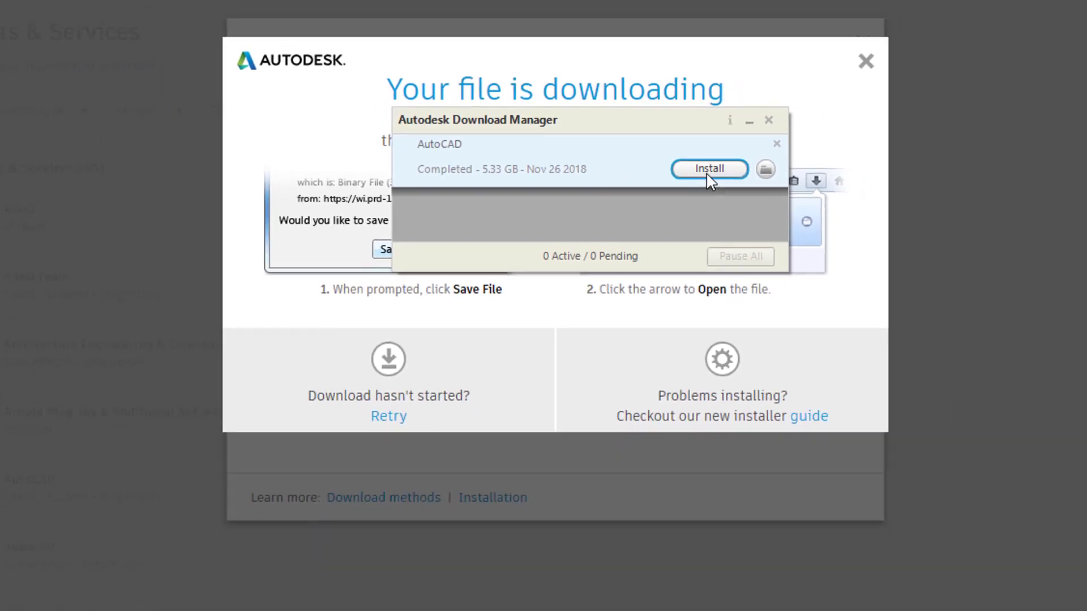